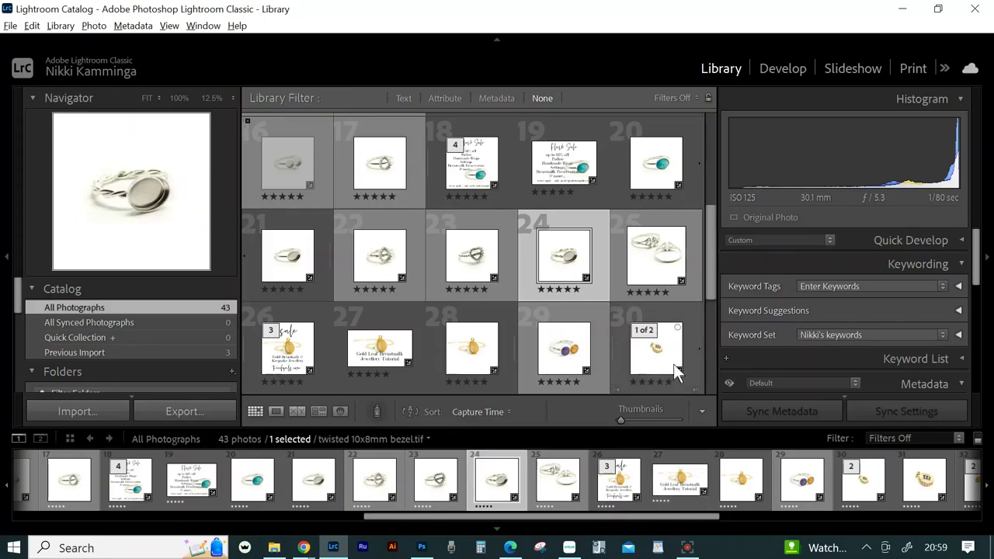
{"action": "left_click", "coordinate": [686, 125]}
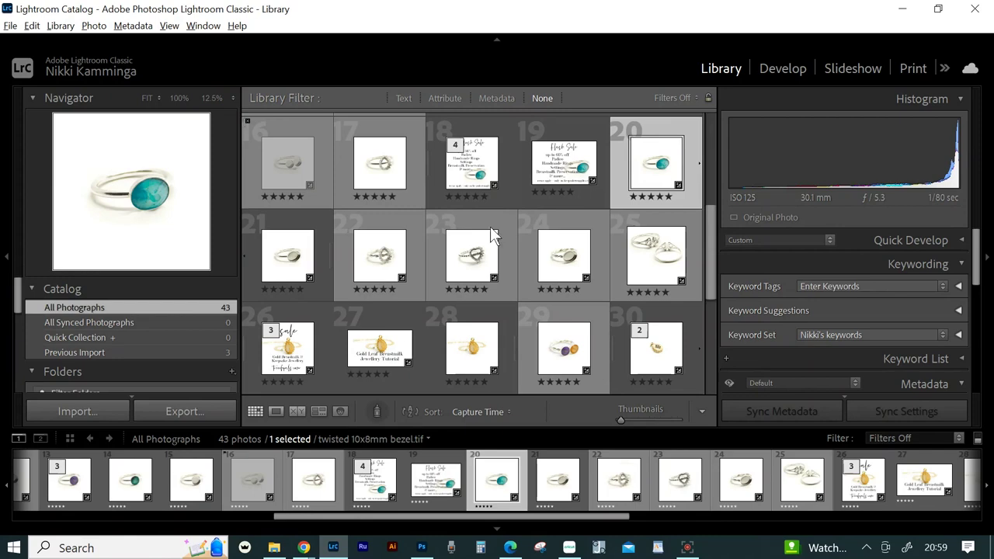
{"action": "left_click", "coordinate": [276, 412]}
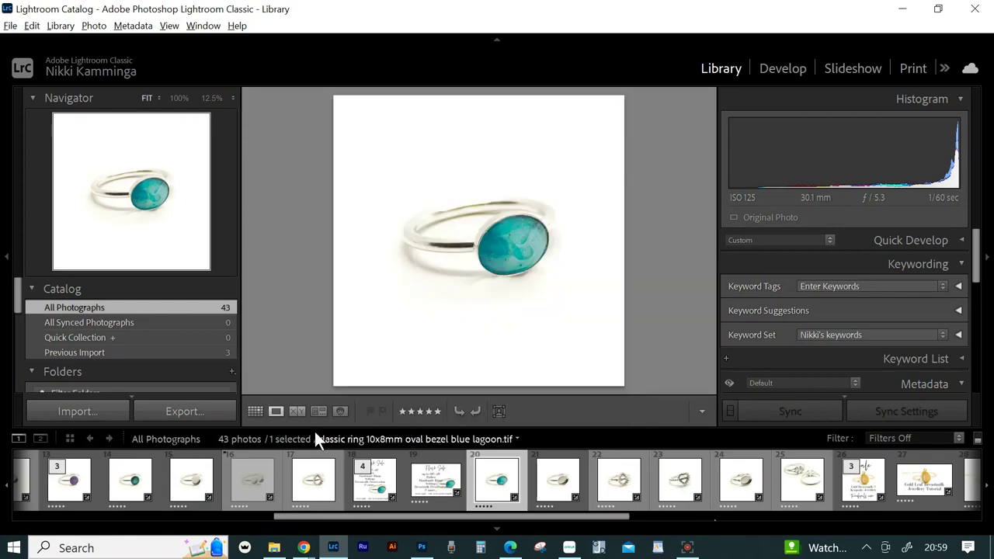
{"action": "left_click", "coordinate": [254, 412]}
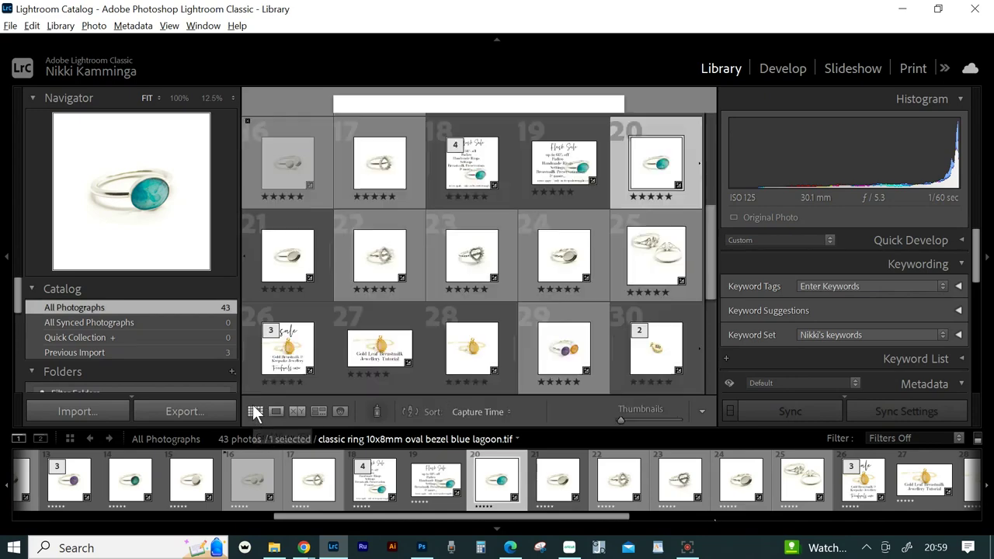
{"action": "left_click", "coordinate": [575, 231]}
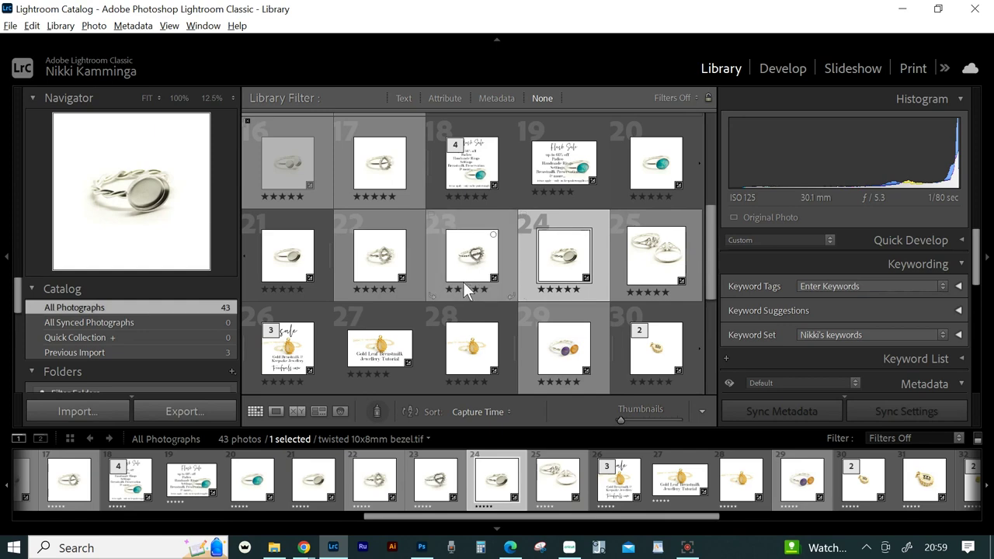
{"action": "left_click", "coordinate": [275, 412]}
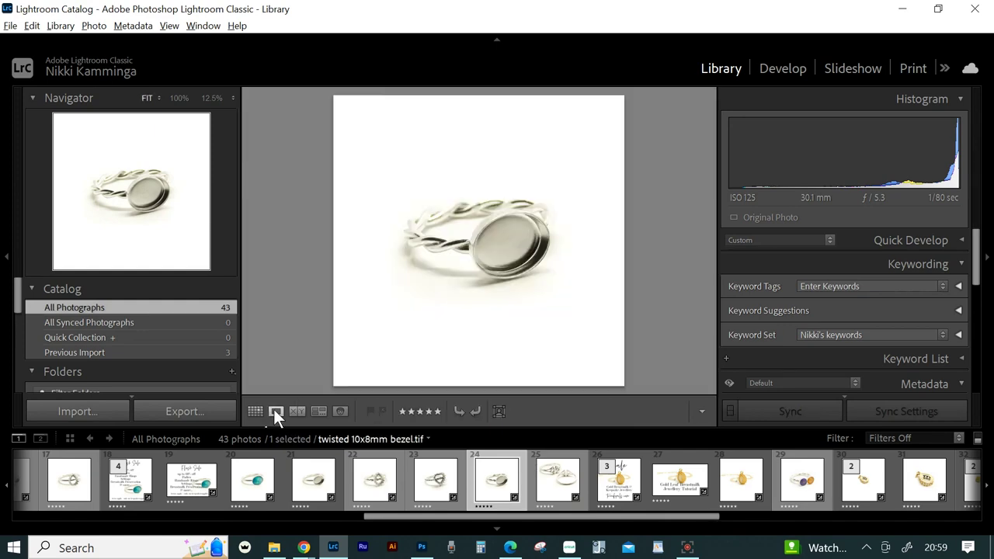
{"action": "left_click", "coordinate": [254, 411]}
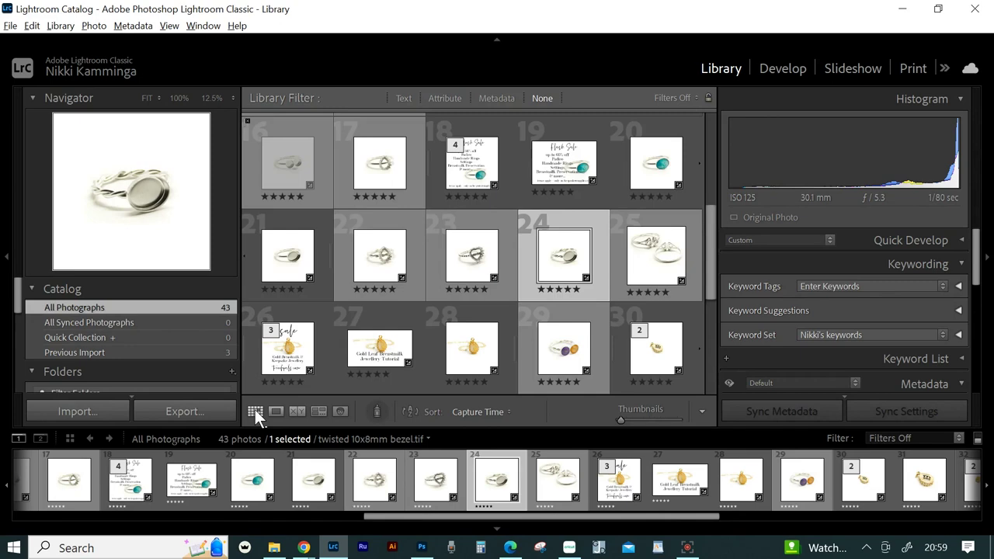
Open a copy of the blue lagoon ring photo in Photoshop with Lightroom adjustments
{"action": "left_click", "coordinate": [681, 126]}
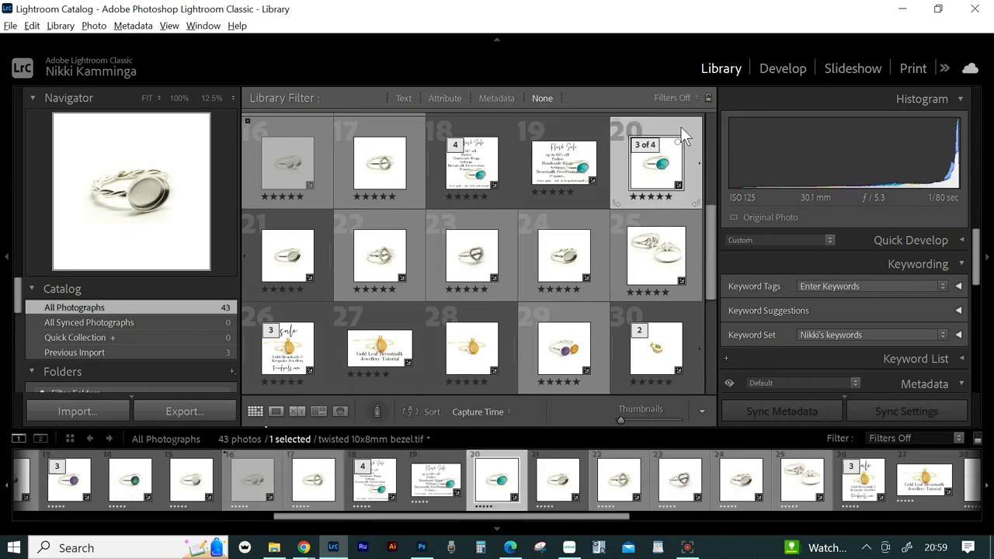
{"action": "key", "text": "ctrl+e"}
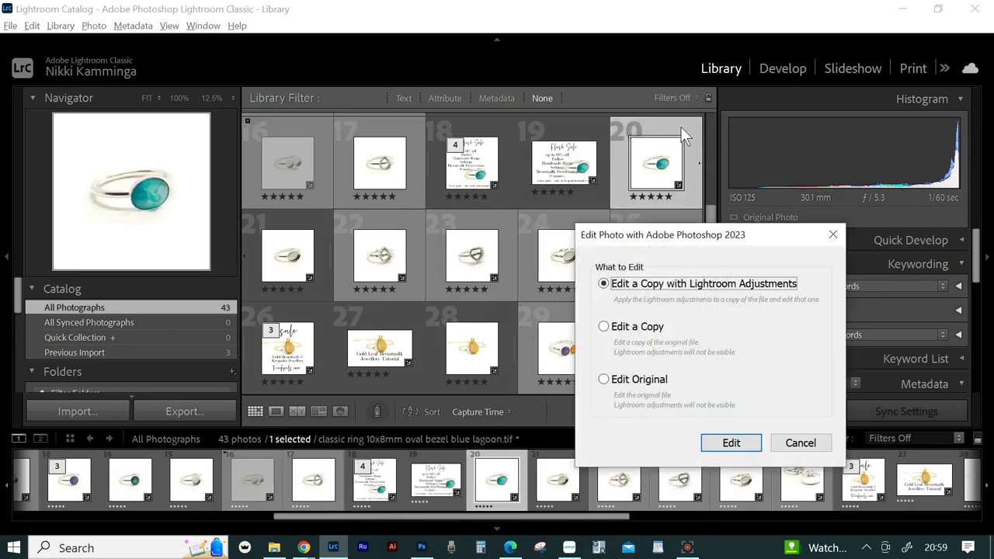
{"action": "key", "text": "Return"}
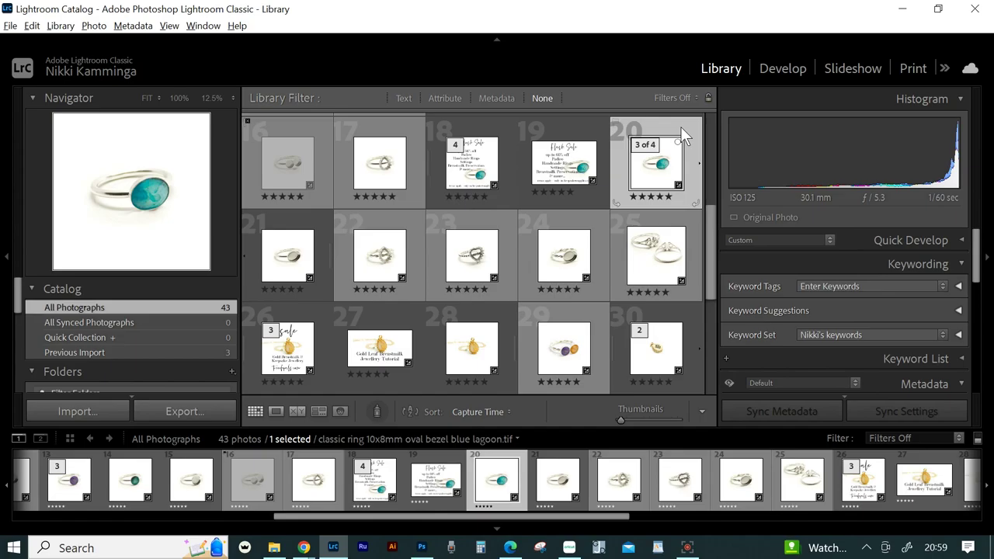
Open a copy of the twisted bezel ring photo in Photoshop with Lightroom adjustments
{"action": "key", "text": "alt+Tab"}
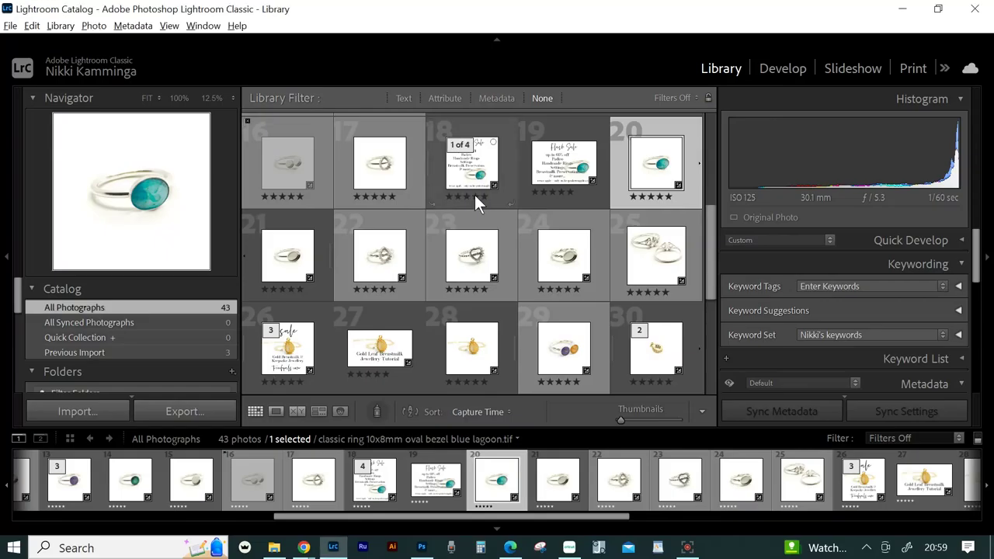
{"action": "left_click", "coordinate": [572, 225]}
{"action": "key", "text": "ctrl+e"}
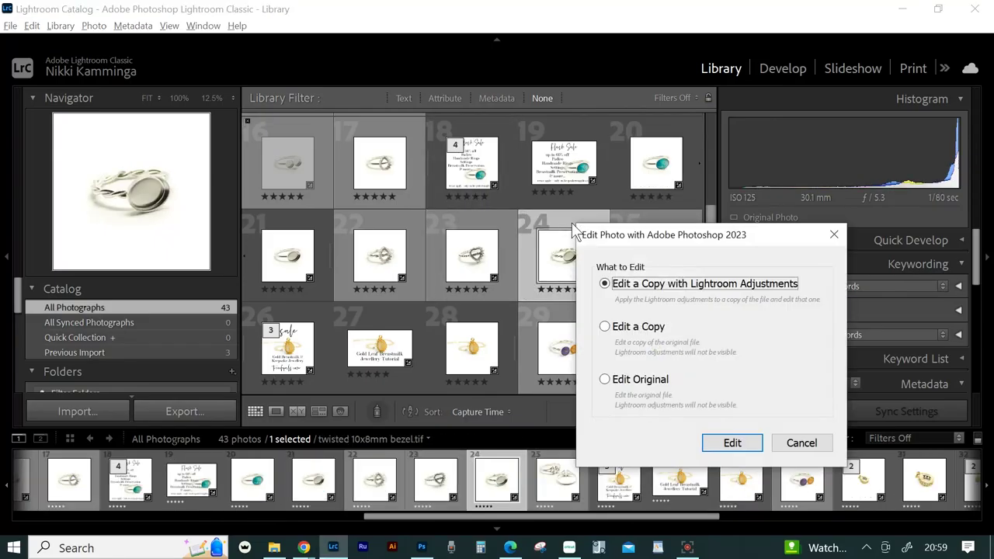
{"action": "key", "text": "Return"}
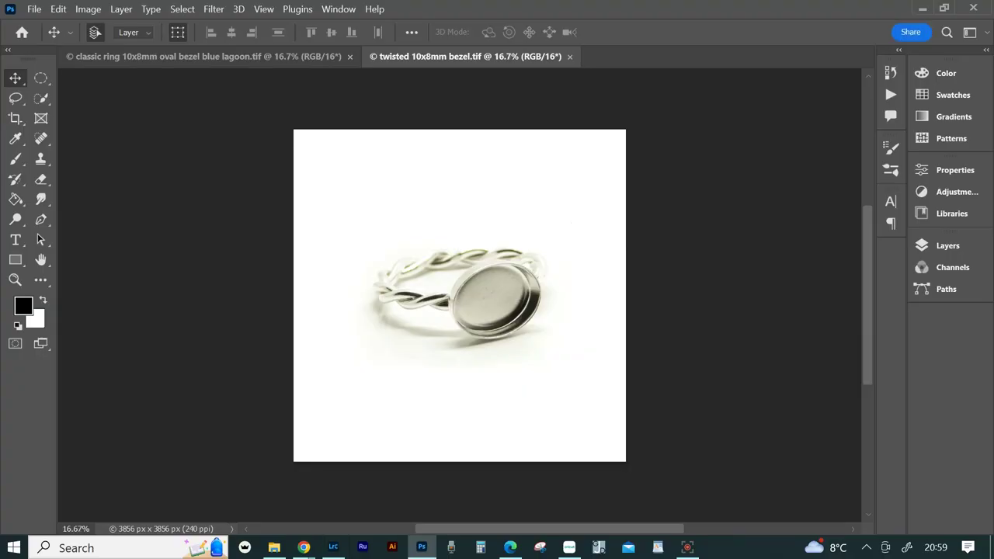
In the blue lagoon ring document, Quick Select the blue oval stone and copy it to Layer 1
{"action": "left_click", "coordinate": [313, 59]}
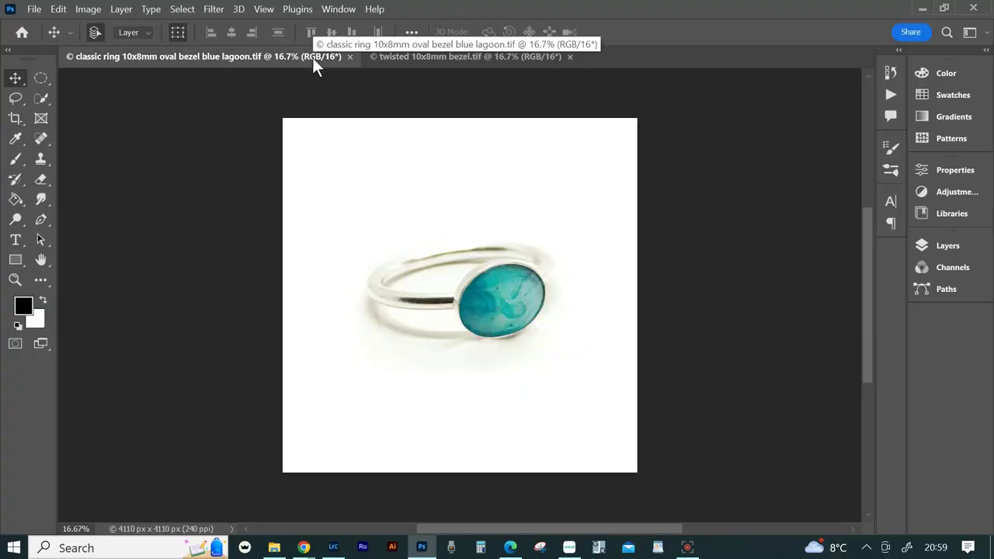
{"action": "left_click", "coordinate": [43, 103]}
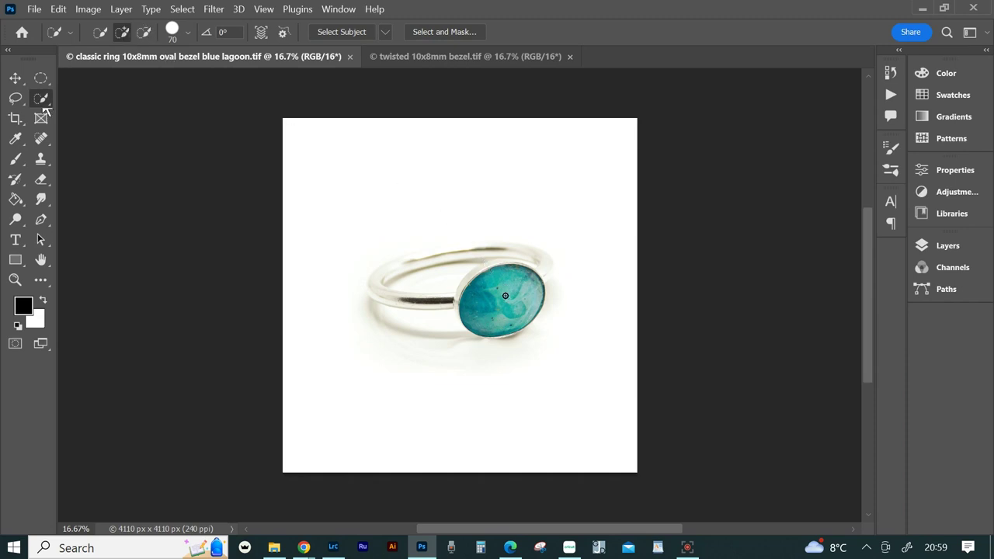
{"action": "left_click", "coordinate": [505, 296]}
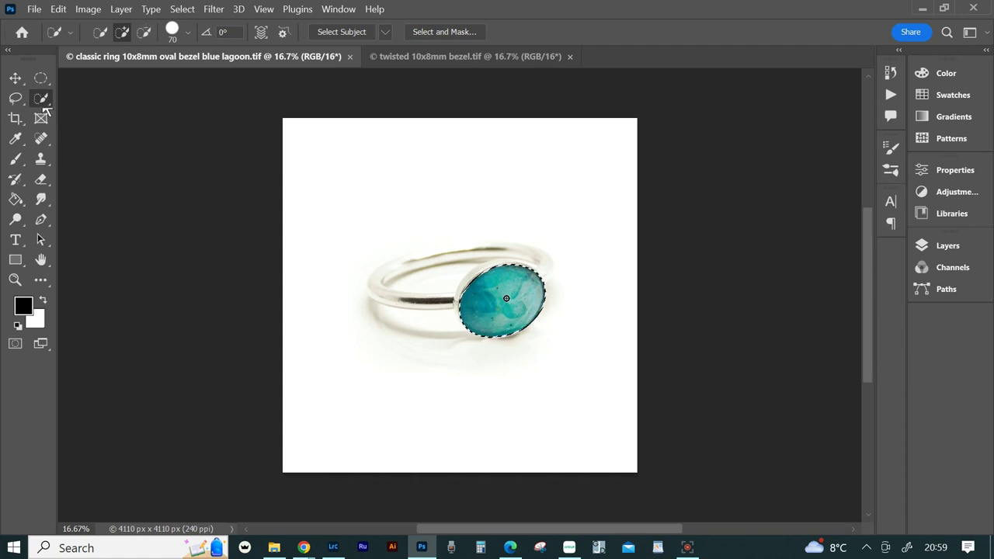
{"action": "key", "text": "ctrl+j"}
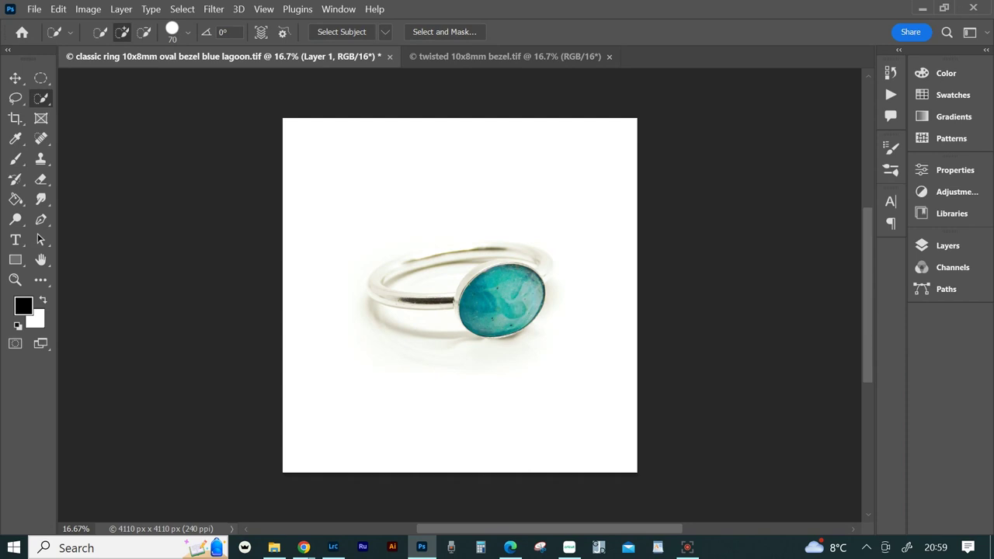
Move the stone's Layer 1 into the twisted bezel ring document, over the empty bezel
{"action": "left_click", "coordinate": [965, 247]}
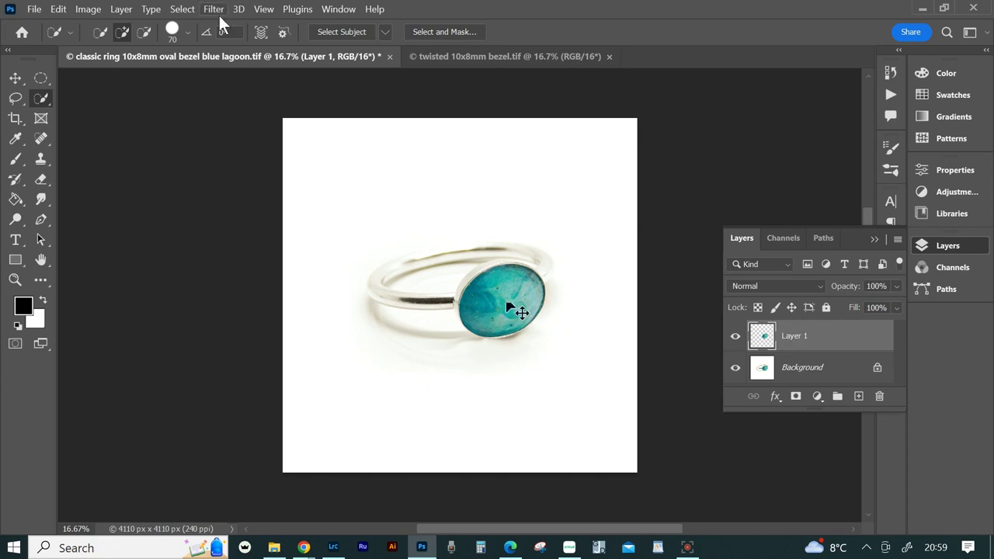
{"action": "left_click", "coordinate": [16, 81]}
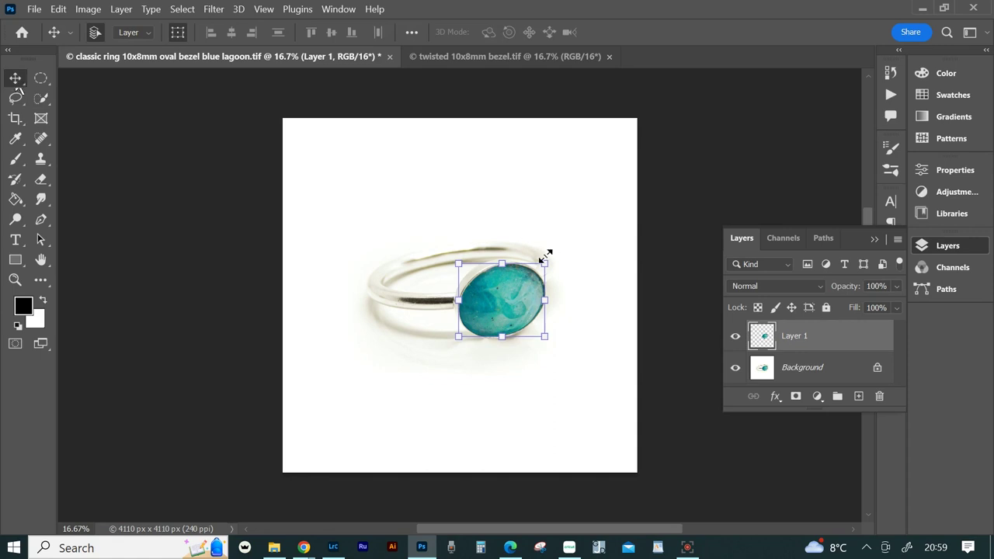
{"action": "left_click_drag", "start_coordinate": [518, 294], "coordinate": [496, 303]}
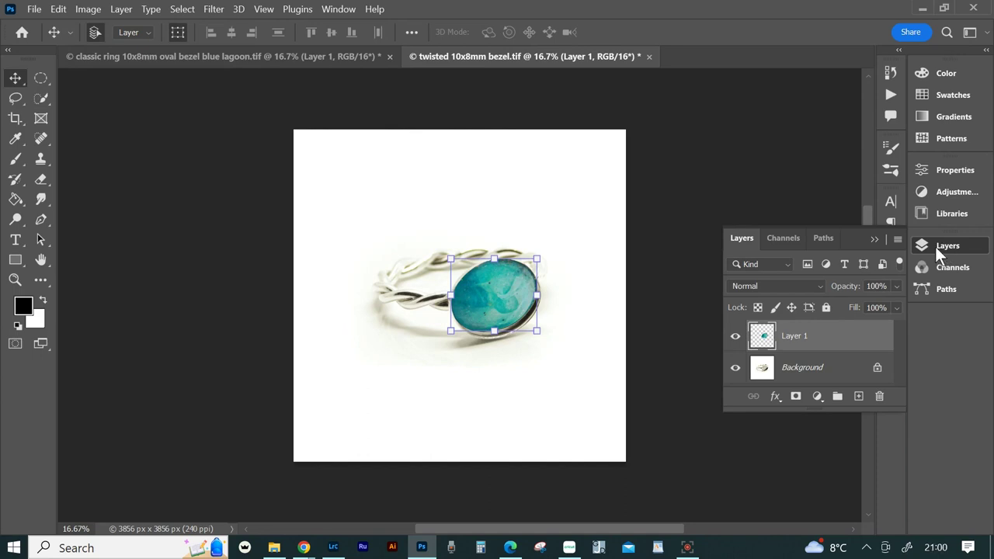
Lower the stone layer to 70% opacity and, at 50% zoom, nudge it down-right onto the bezel
{"action": "left_click", "coordinate": [897, 286]}
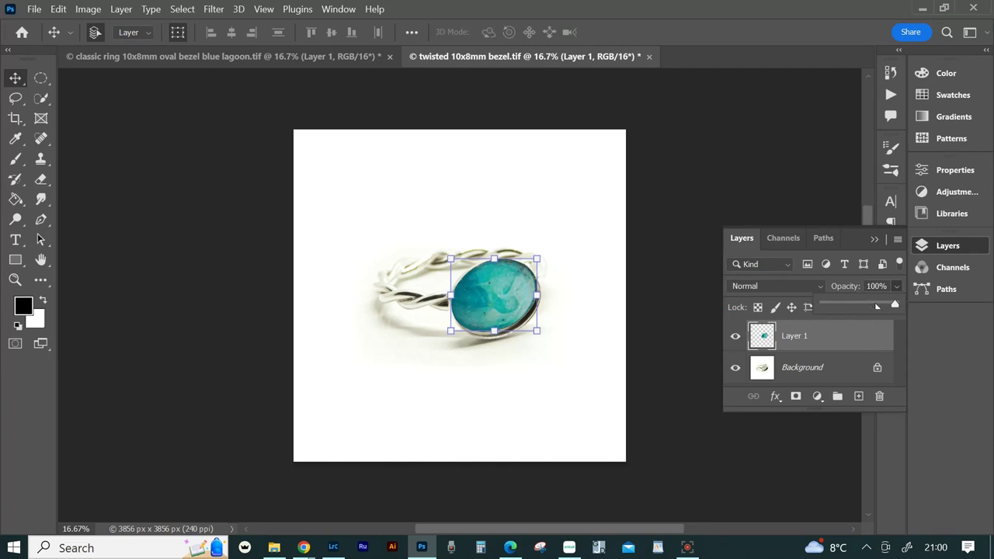
{"action": "left_click", "coordinate": [877, 306]}
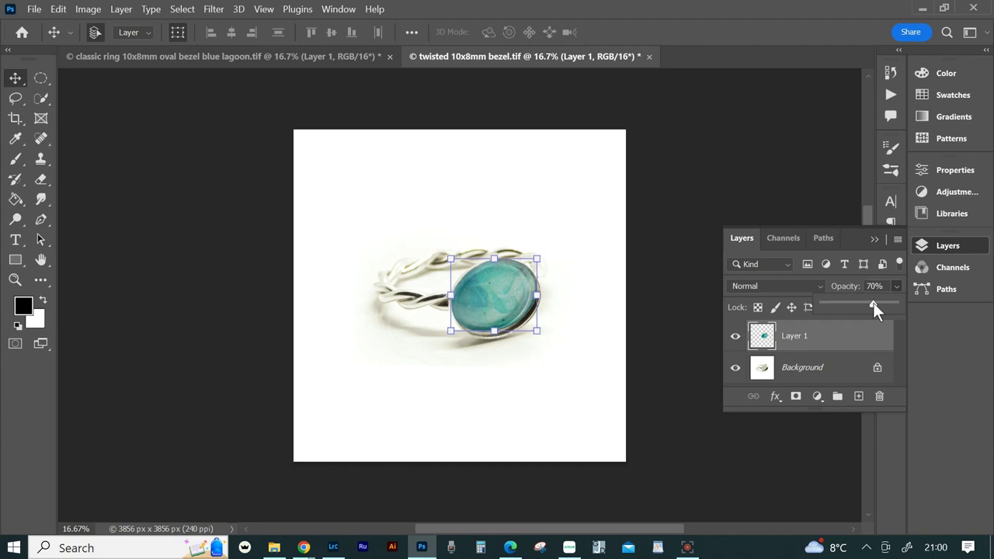
{"action": "left_click", "coordinate": [951, 247]}
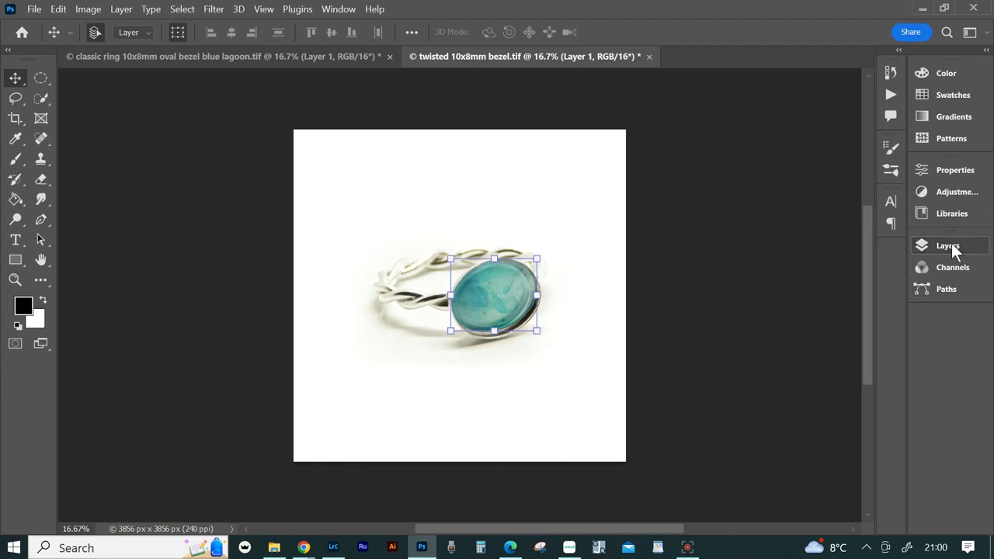
{"action": "key", "text": "ctrl+plus"}
{"action": "key", "text": "ctrl+plus"}
{"action": "key", "text": "ctrl+plus"}
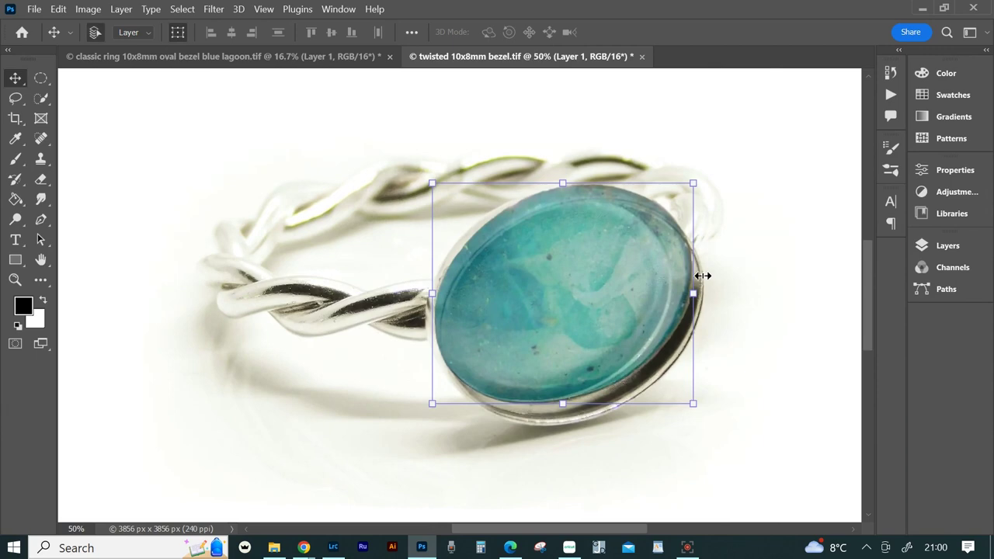
{"action": "left_click_drag", "start_coordinate": [564, 274], "coordinate": [582, 294]}
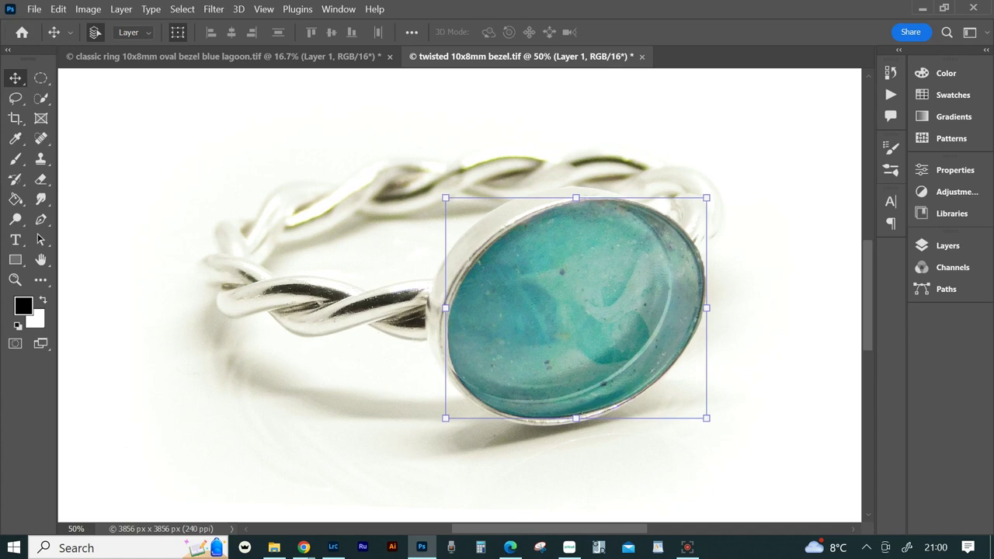
Start a freeform warp on the stone, bulge its left edge outward, and compare with the classic ring's stone
{"action": "key", "text": "ctrl+t"}
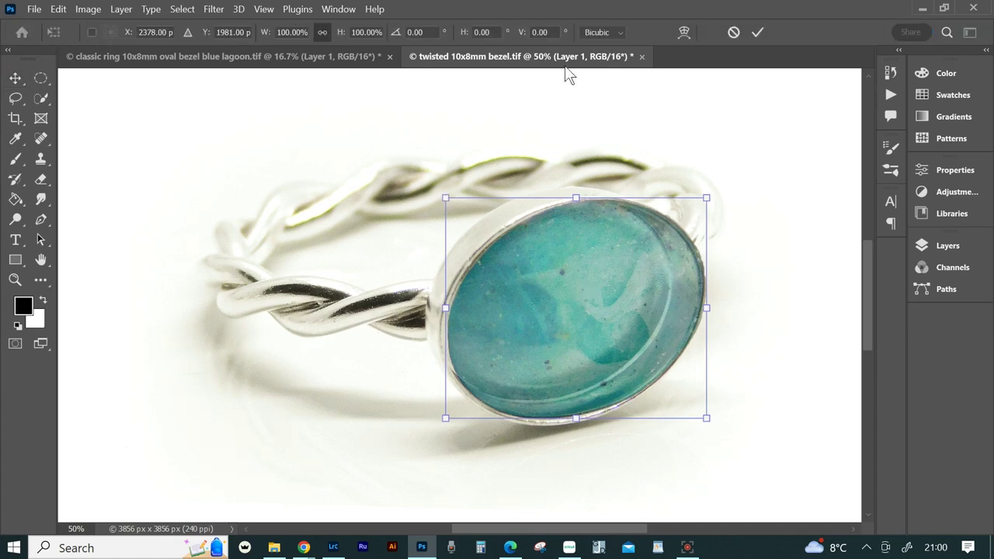
{"action": "left_click", "coordinate": [684, 32]}
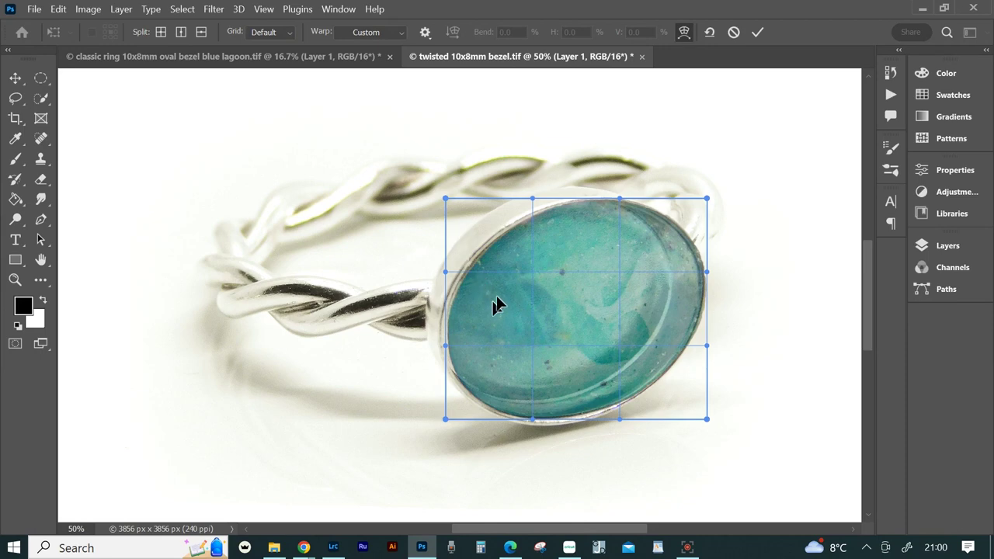
{"action": "left_click_drag", "start_coordinate": [494, 304], "coordinate": [489, 296]}
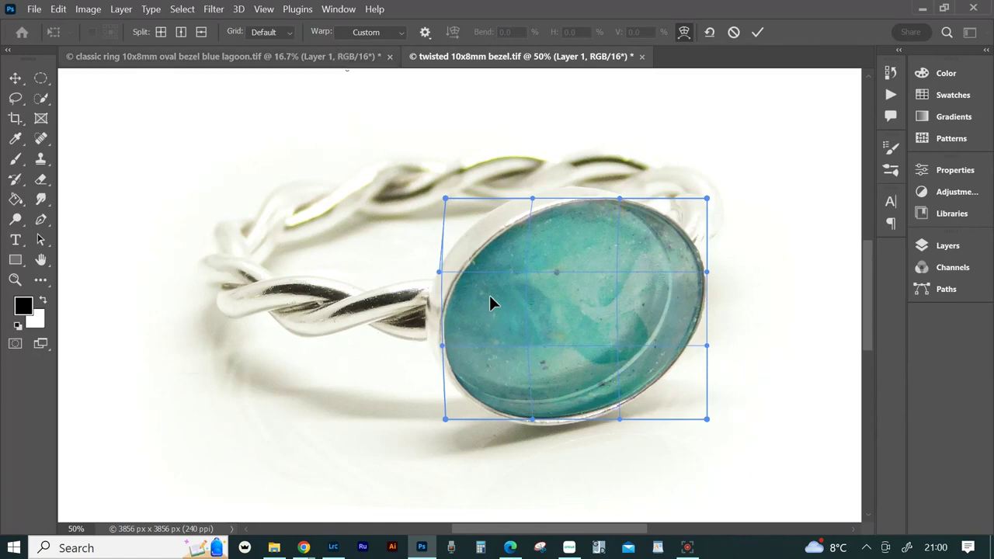
{"action": "left_click", "coordinate": [344, 57]}
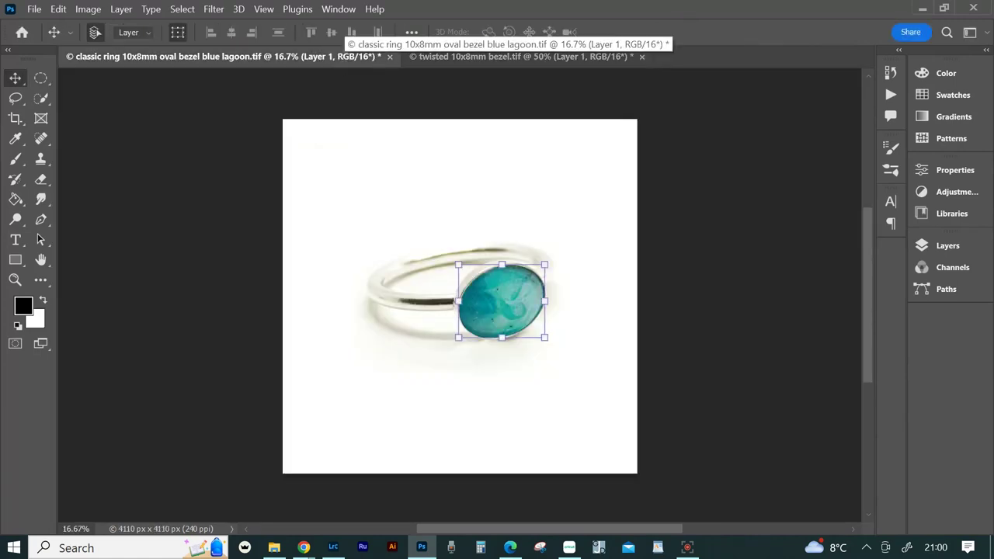
{"action": "key", "text": "ctrl+plus"}
{"action": "key", "text": "ctrl+plus"}
{"action": "key", "text": "ctrl+plus"}
{"action": "key", "text": "ctrl+plus"}
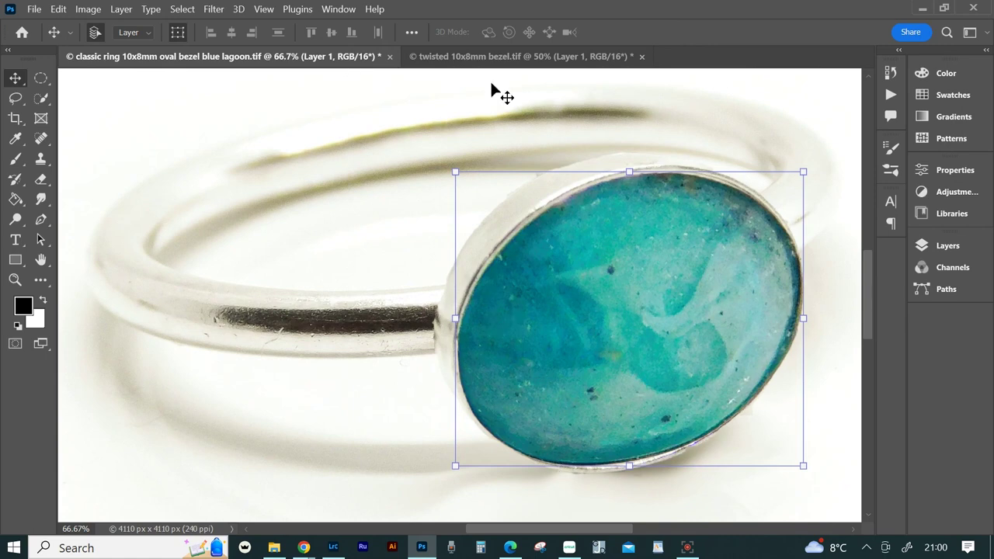
Bow the stone's bottom edge down and pull its top-right corner and right edge in to fit the bezel
{"action": "left_click", "coordinate": [459, 62]}
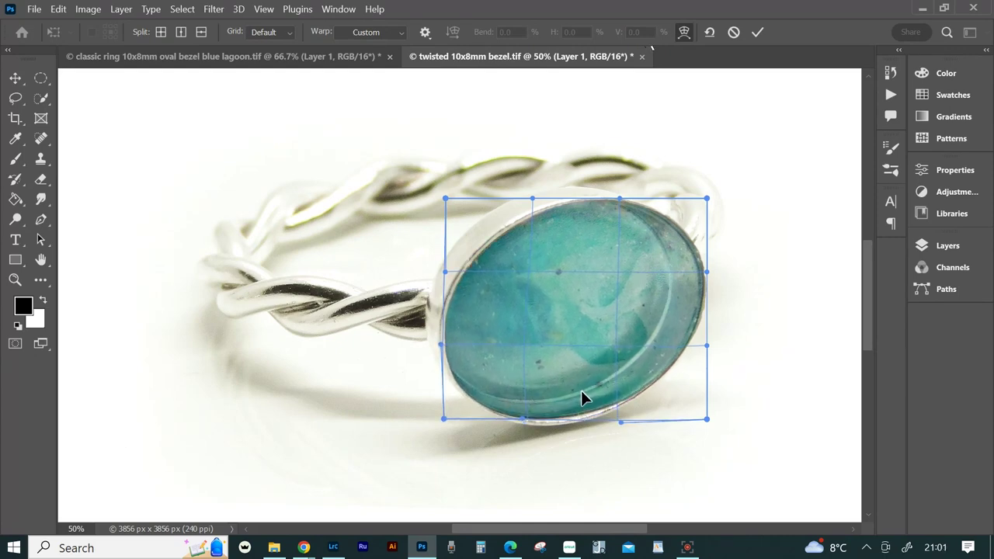
{"action": "left_click_drag", "start_coordinate": [525, 417], "coordinate": [538, 429]}
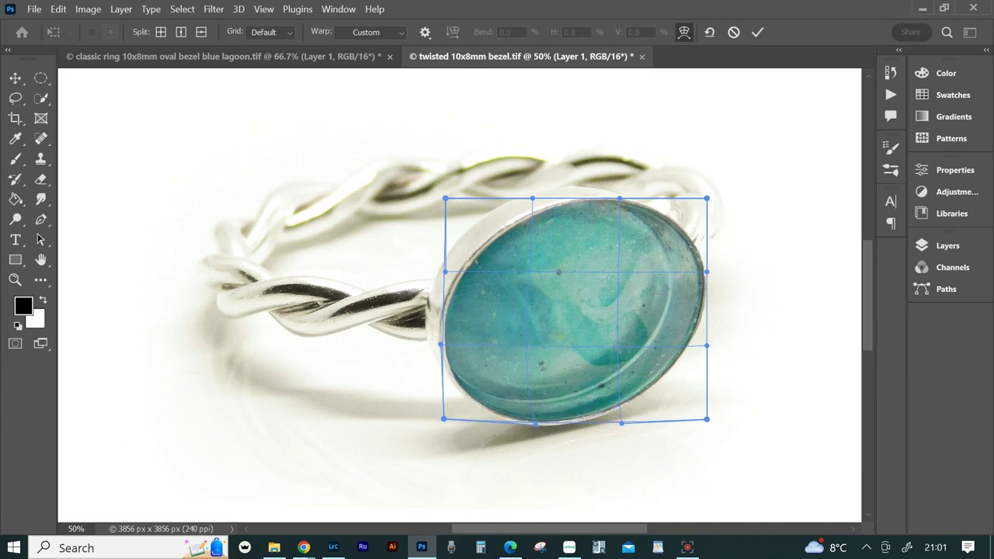
{"action": "left_click_drag", "start_coordinate": [706, 199], "coordinate": [701, 200]}
{"action": "left_click_drag", "start_coordinate": [703, 342], "coordinate": [702, 344]}
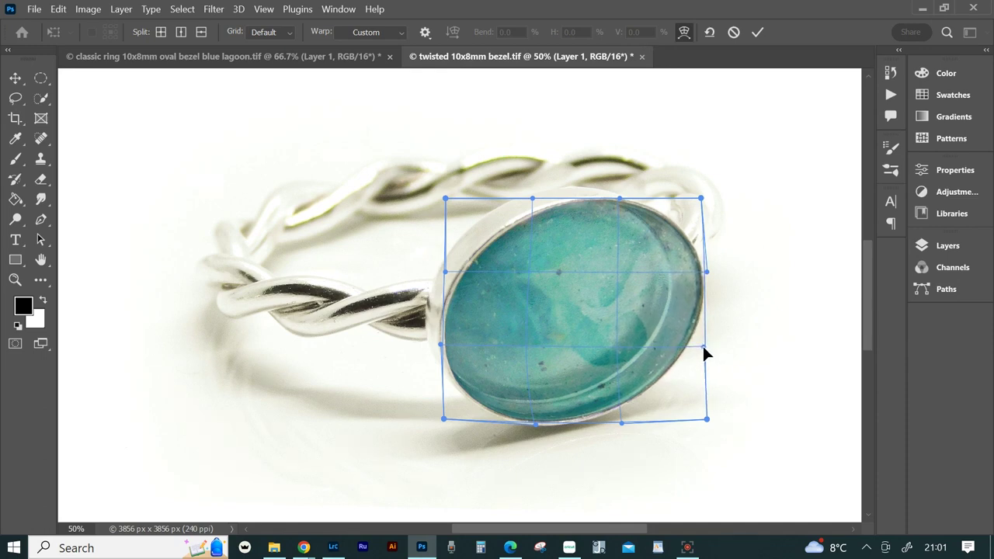
Apply the warp and restore the stone layer's opacity to 100%
{"action": "left_click", "coordinate": [757, 33]}
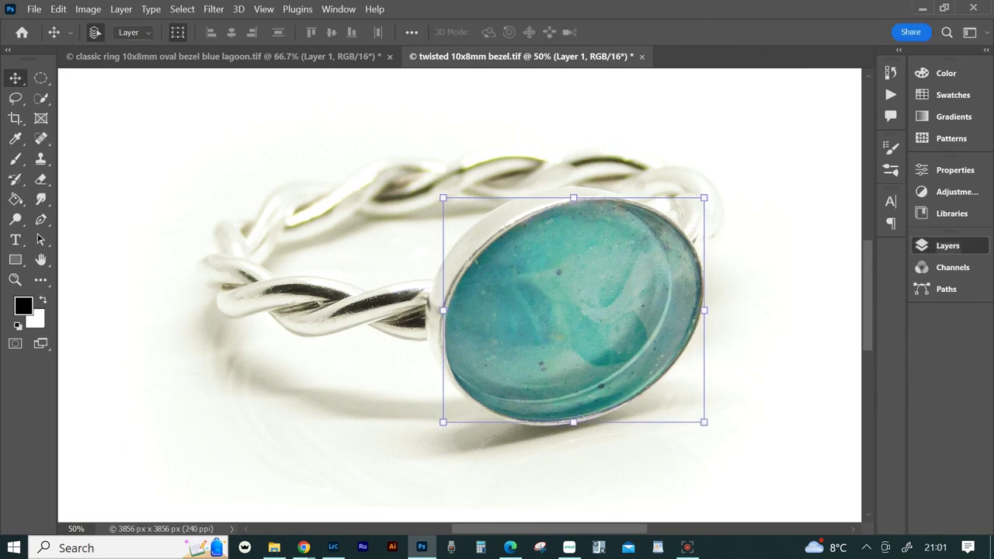
{"action": "left_click", "coordinate": [945, 247]}
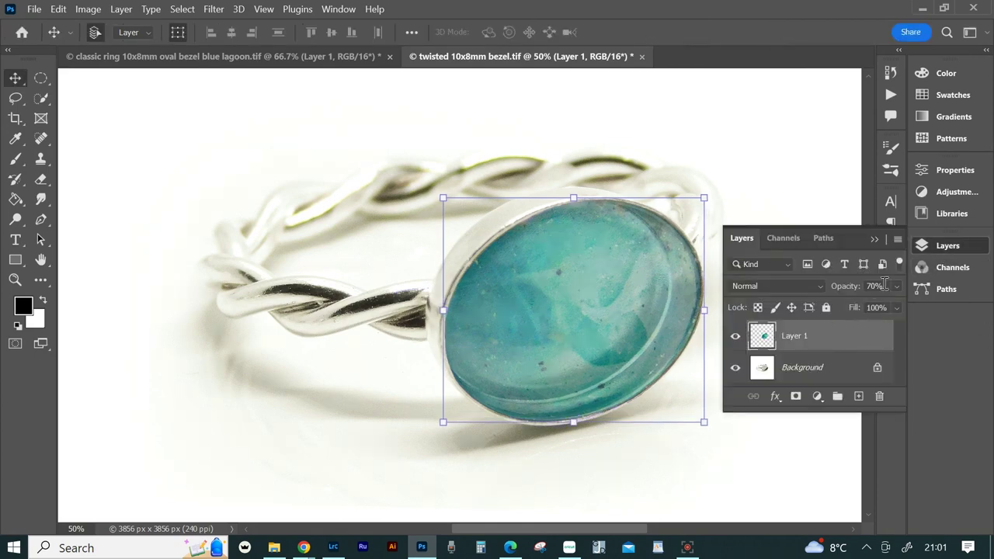
{"action": "left_click", "coordinate": [895, 284]}
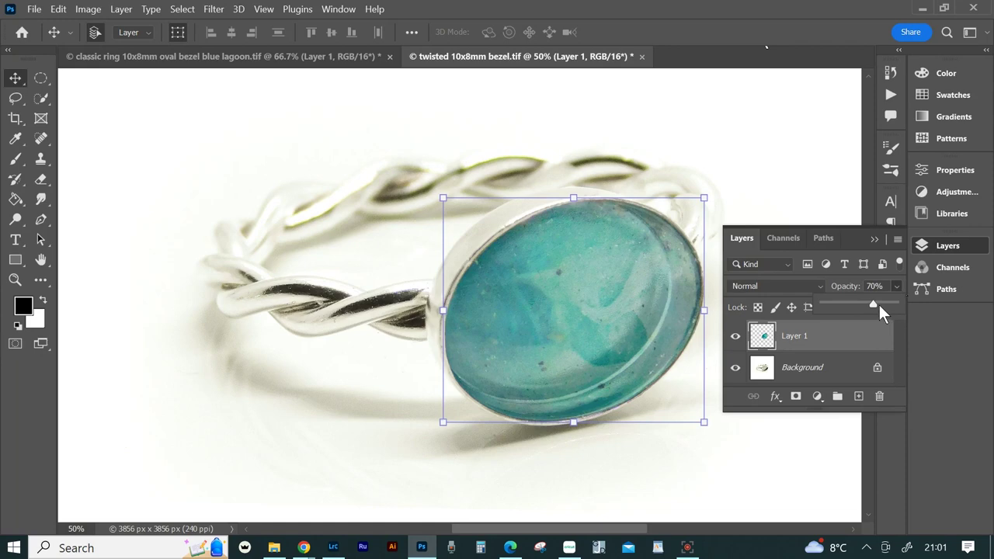
{"action": "left_click", "coordinate": [960, 250]}
Save twisted 10x8mm bezel-Edit.tif and close it
{"action": "key", "text": "ctrl+minus"}
{"action": "key", "text": "ctrl+minus"}
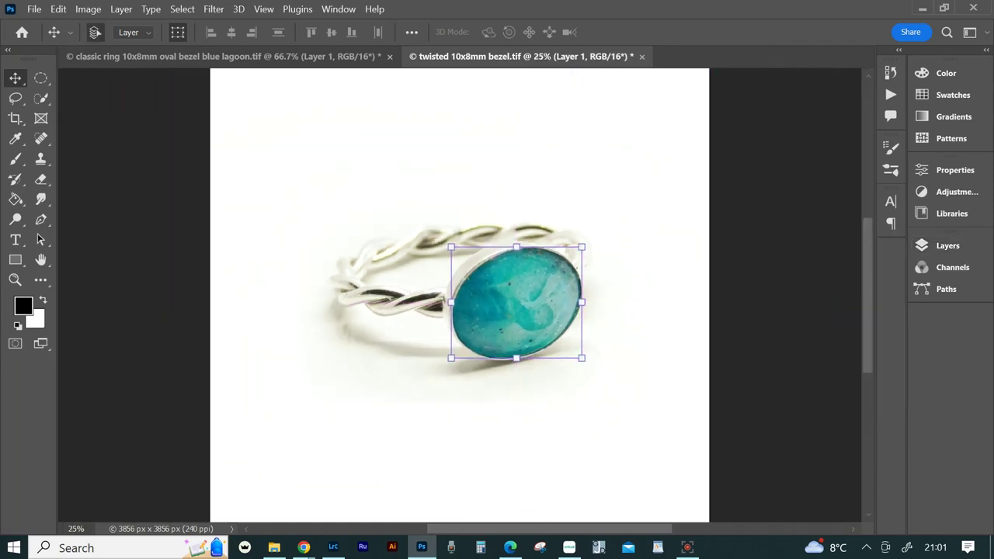
{"action": "key", "text": "ctrl+s"}
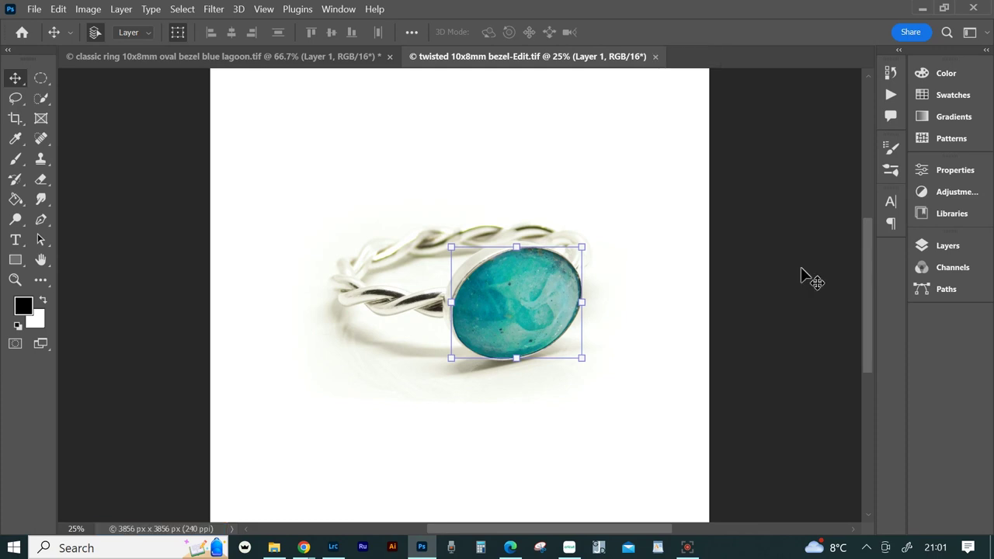
{"action": "key", "text": "ctrl+w"}
{"action": "key", "text": "ctrl+w"}
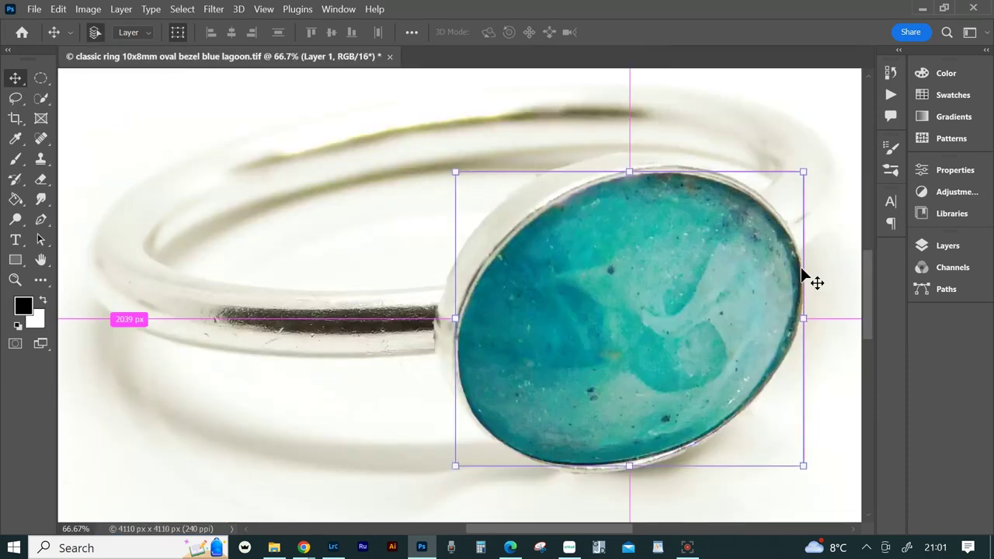
Close the classic ring image without saving and view twisted 10x8mm bezel-Edit.tif in Lightroom's Loupe view
{"action": "key", "text": "n"}
{"action": "key", "text": "alt+Tab"}
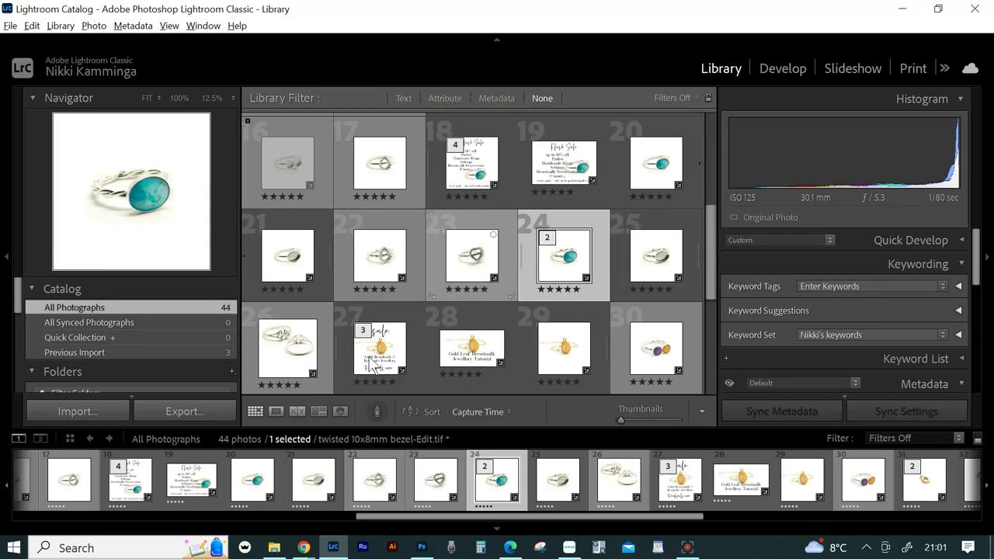
{"action": "left_click", "coordinate": [276, 411]}
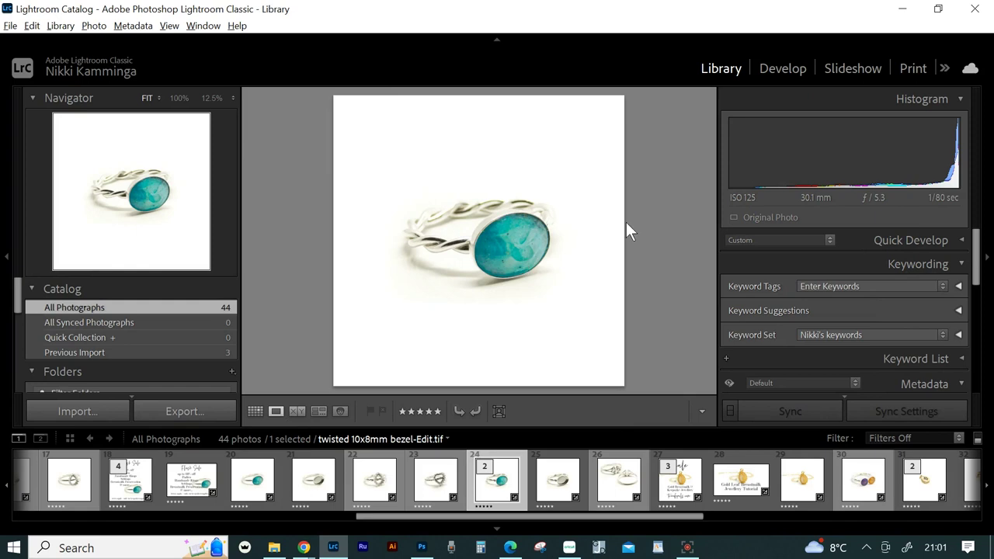